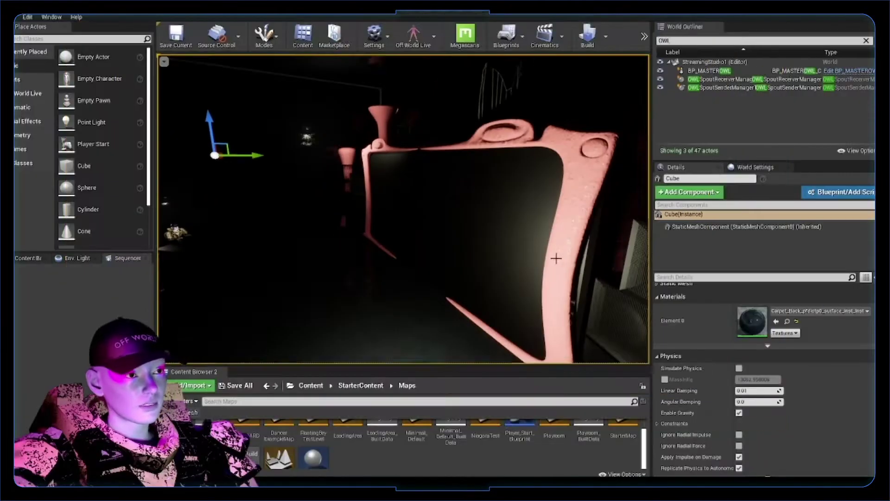
Fly the camera forward through the dark streaming studio scene.
right_drag(556, 258, 538, 256)
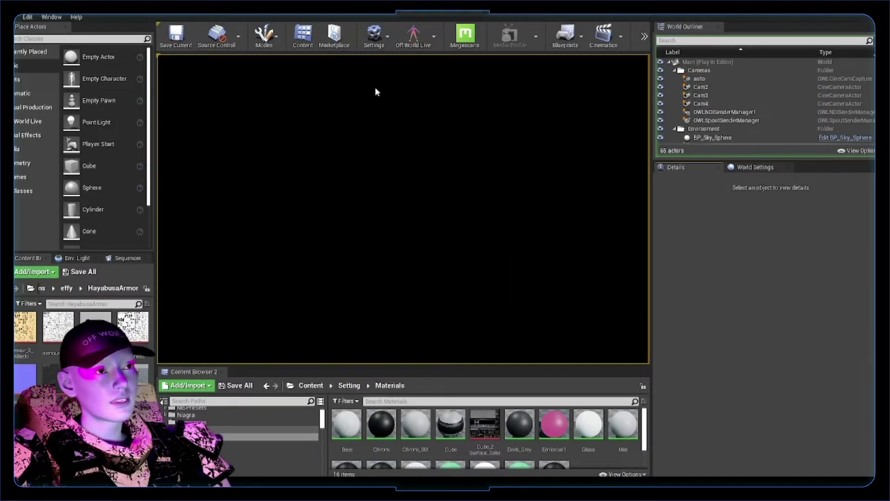
Toggle Off World Live's Runtime Viewport Rendering on, then back off.
click(644, 37)
click(433, 36)
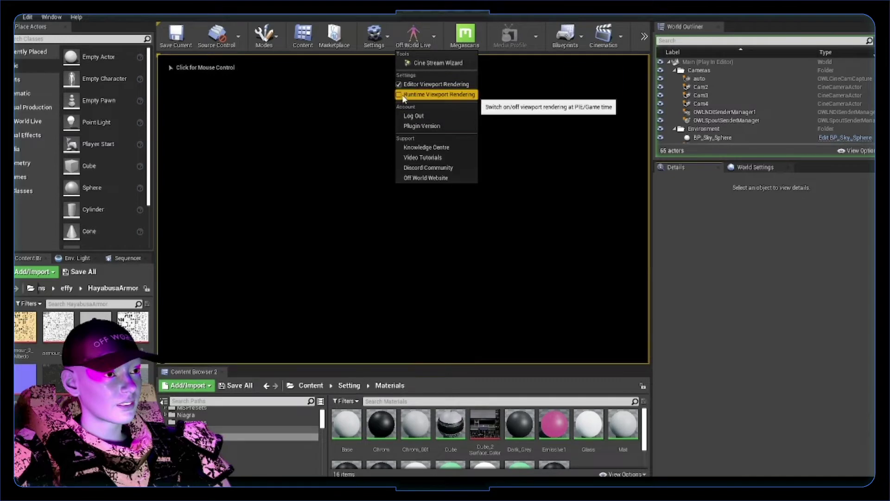
click(404, 95)
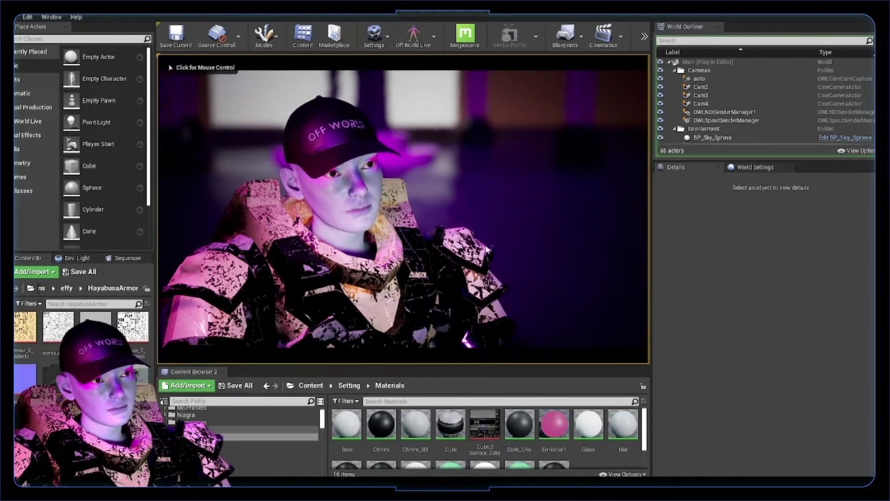
click(433, 37)
click(434, 93)
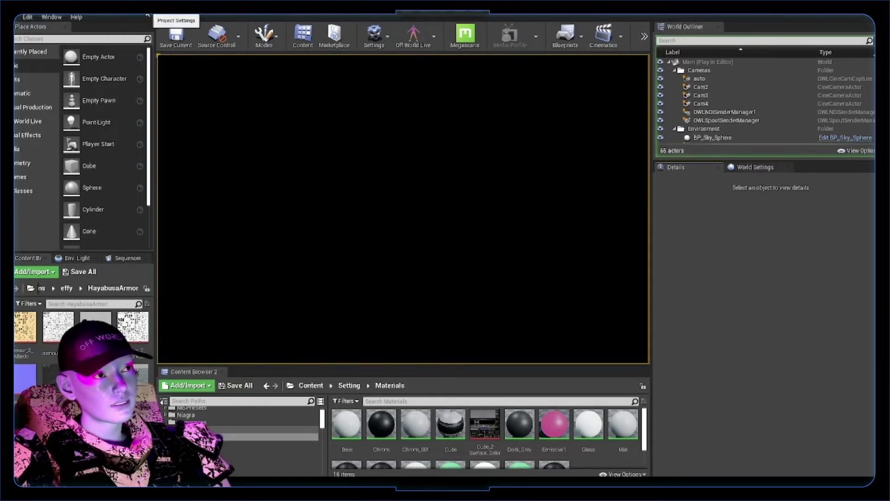
click(186, 18)
click(210, 26)
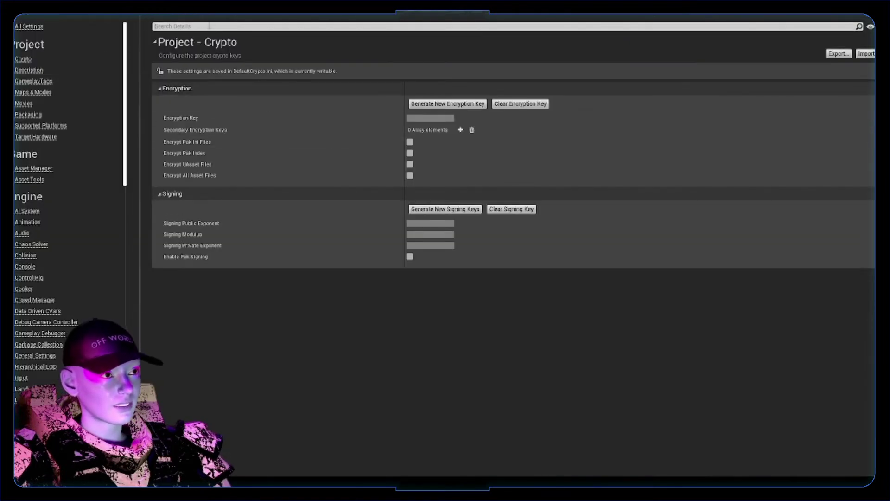
text(faytr)
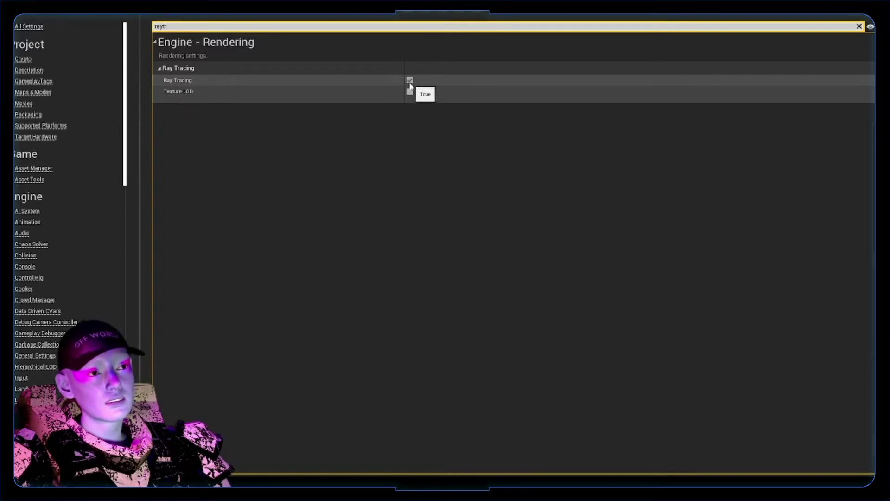
click(859, 27)
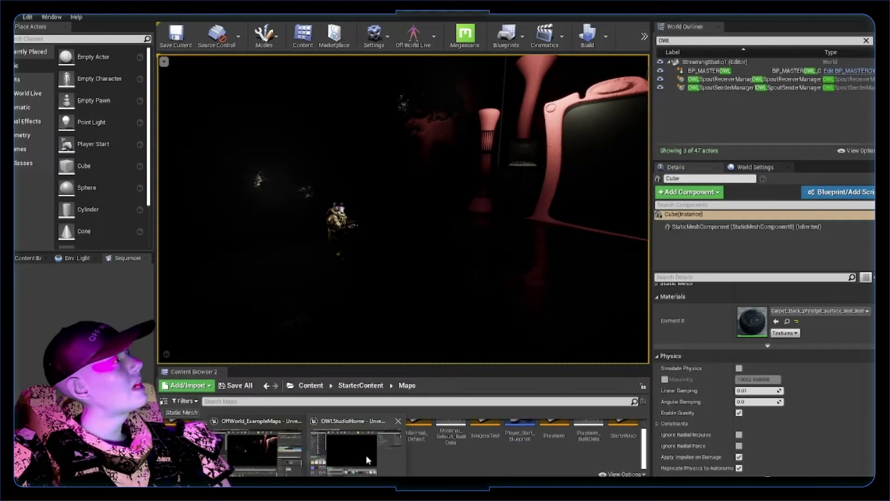
Bring the OWLStudioHome editor window to the front from the taskbar.
click(351, 453)
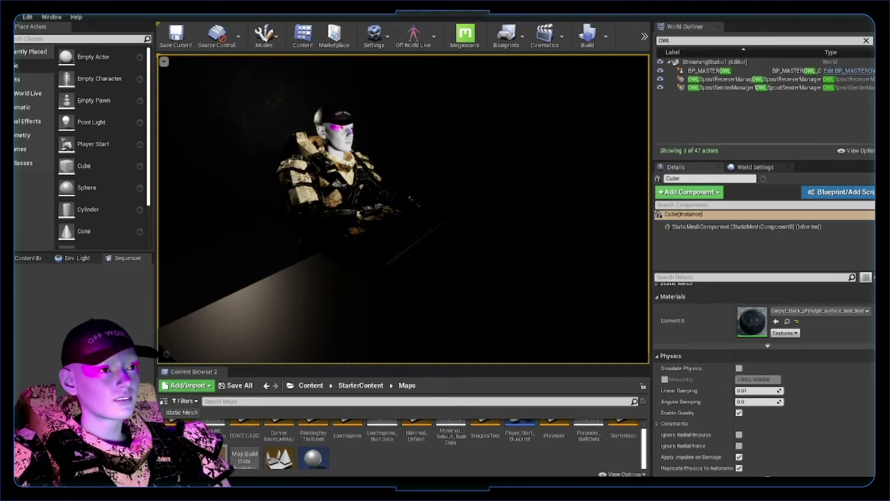
Enable Show FPS in Viewport Options and browse the viewport toolbar's Show flags.
click(164, 61)
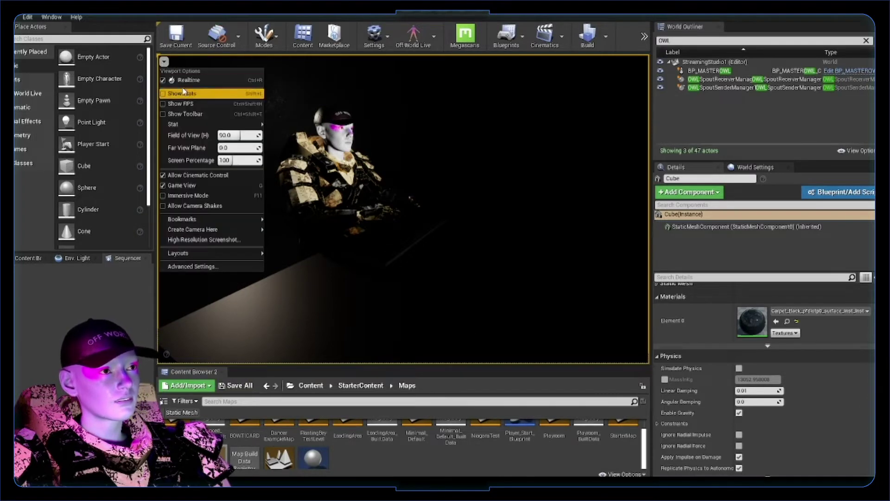
click(181, 103)
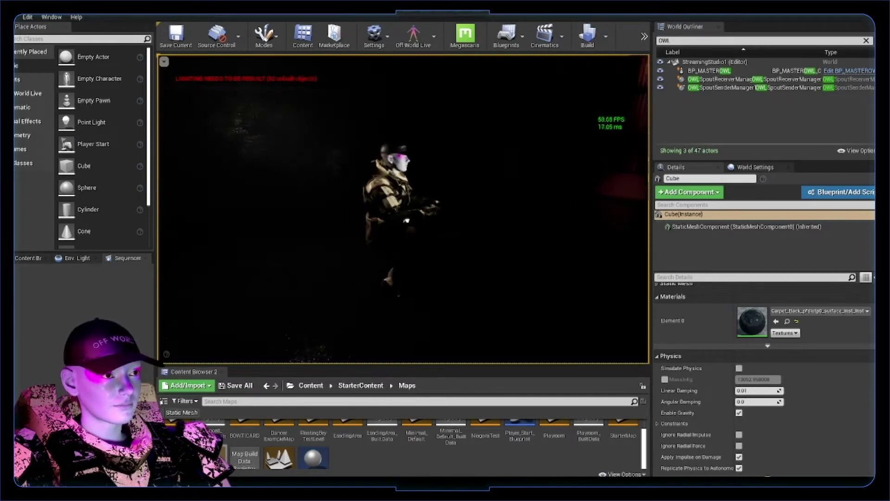
click(250, 62)
click(251, 63)
click(250, 63)
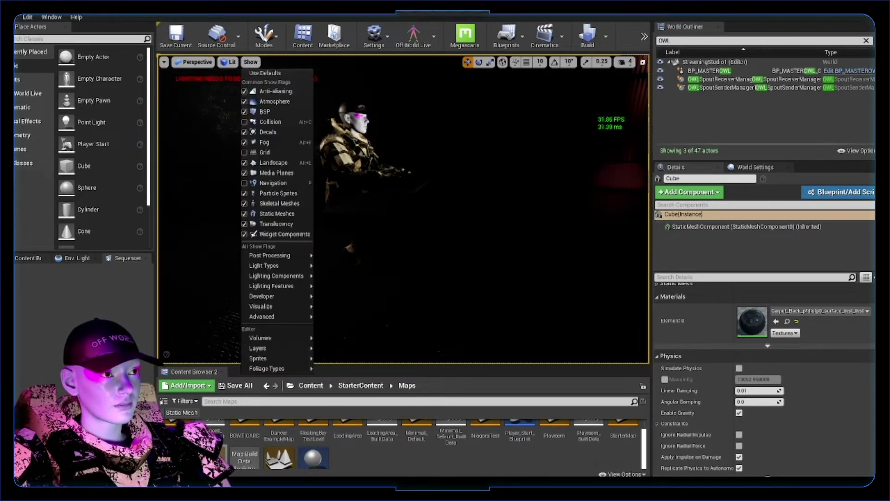
Set Engine Scalability quality to Low, close the settings, and fly back over the scene.
click(383, 43)
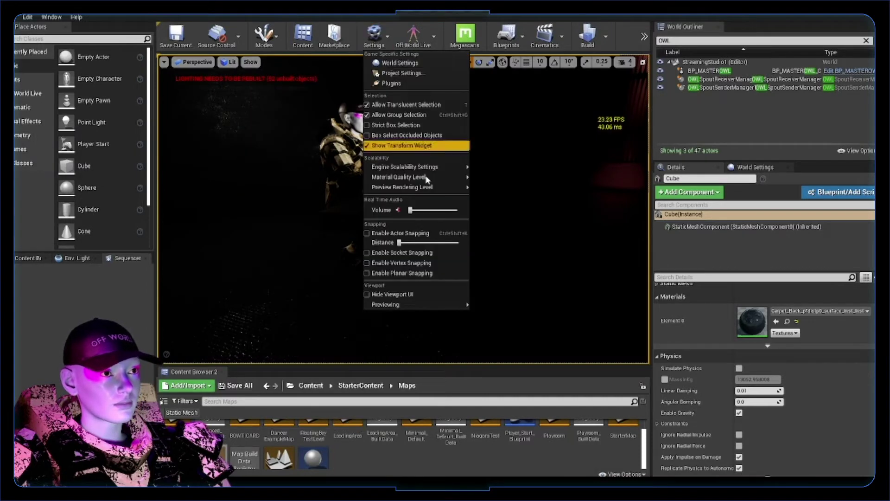
mouse_move(439, 168)
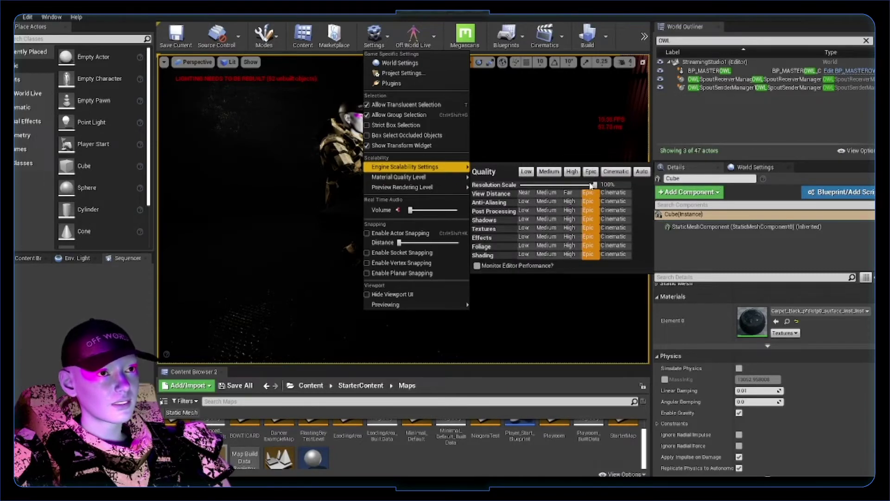
click(526, 180)
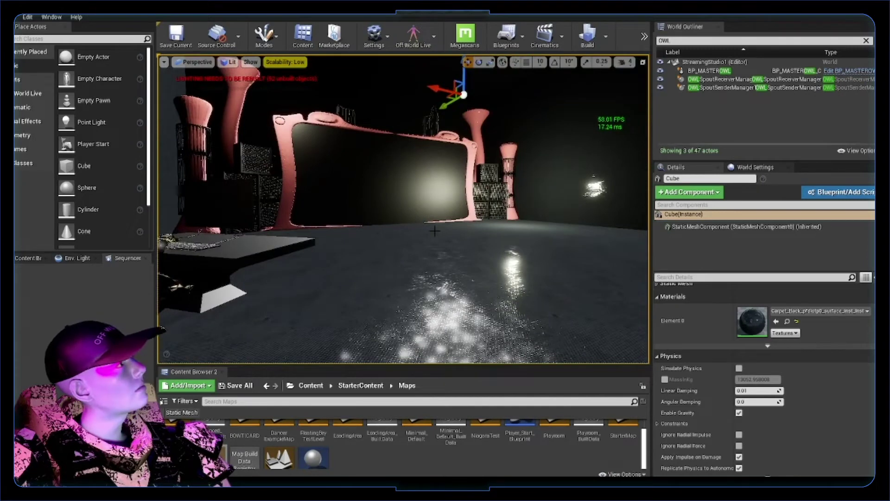
click(374, 34)
mouse_move(404, 166)
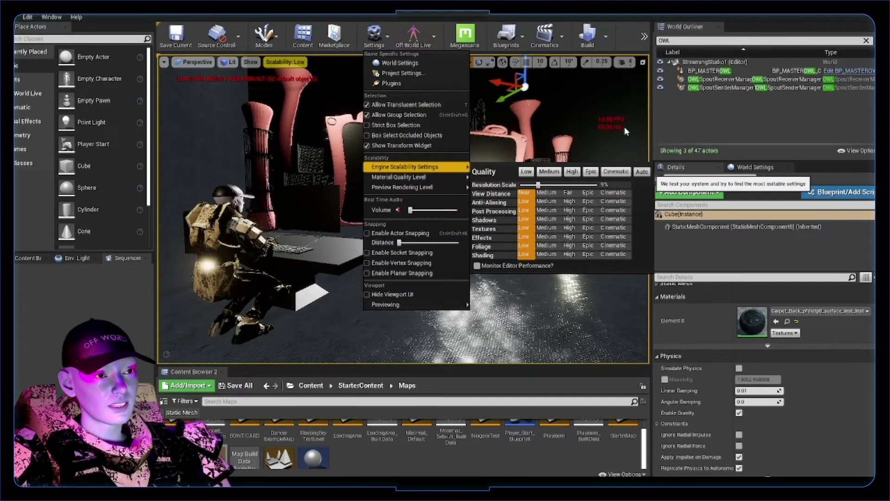
click(457, 236)
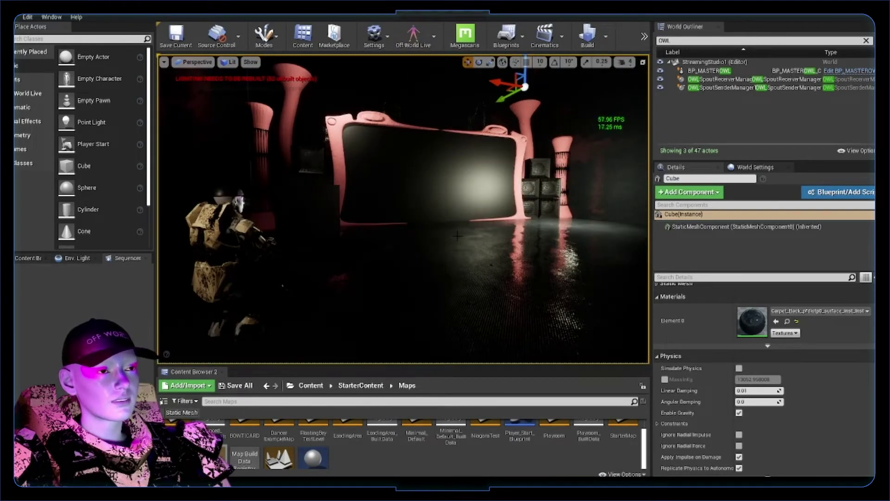
right_drag(457, 236, 458, 236)
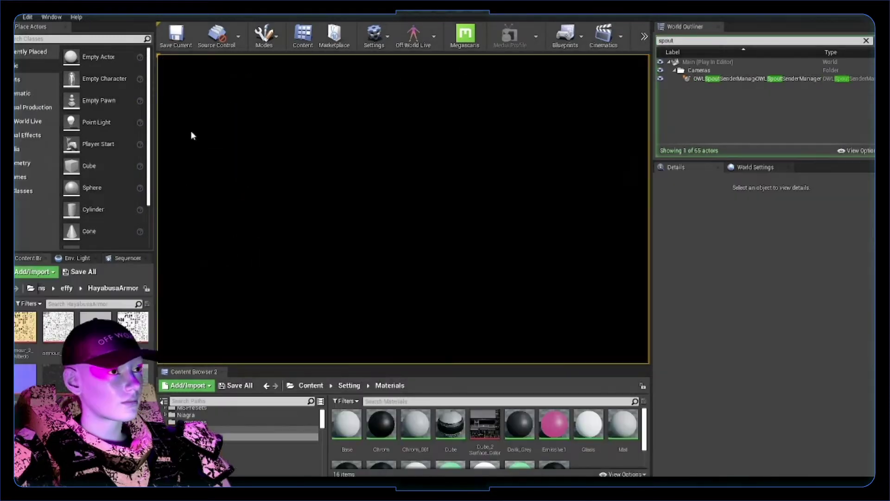
Search Editor Preferences for 'use less' and keep Use Less CPU when in Background off.
click(28, 17)
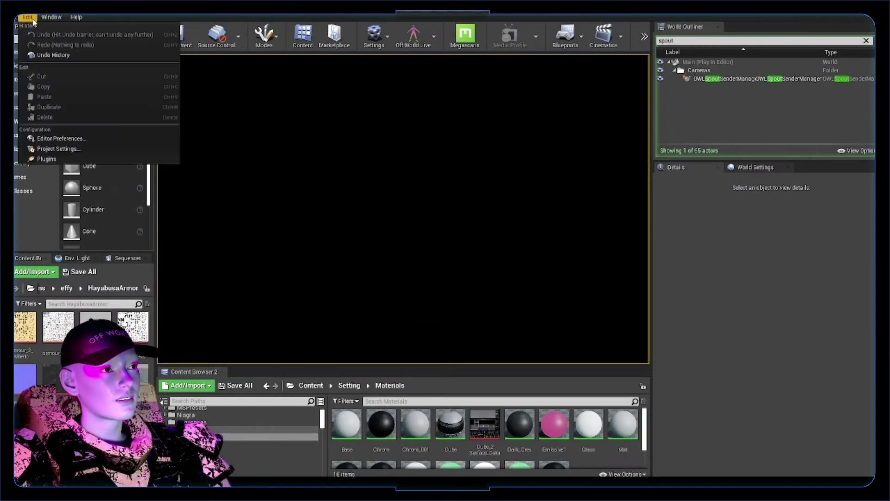
click(51, 149)
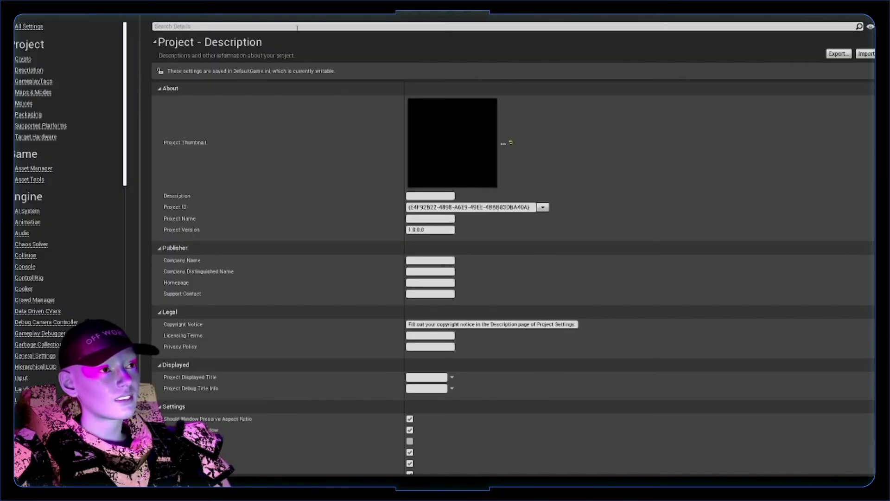
text(window)
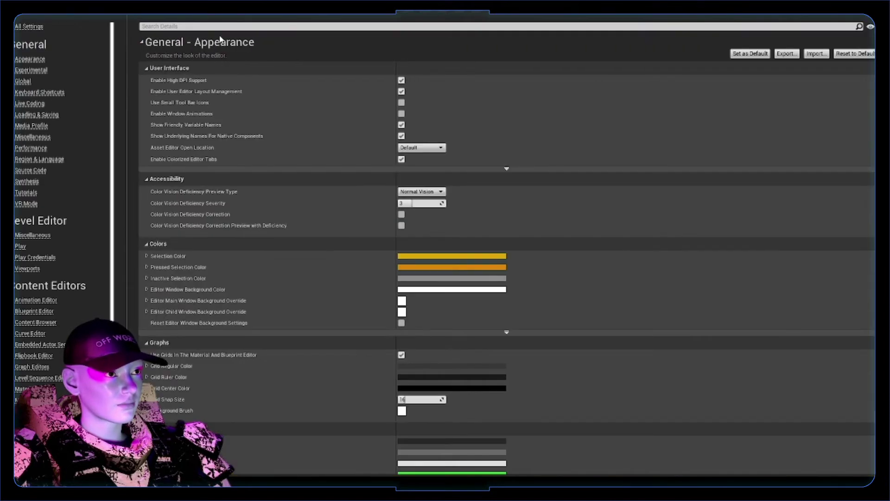
click(218, 26)
text(use le)
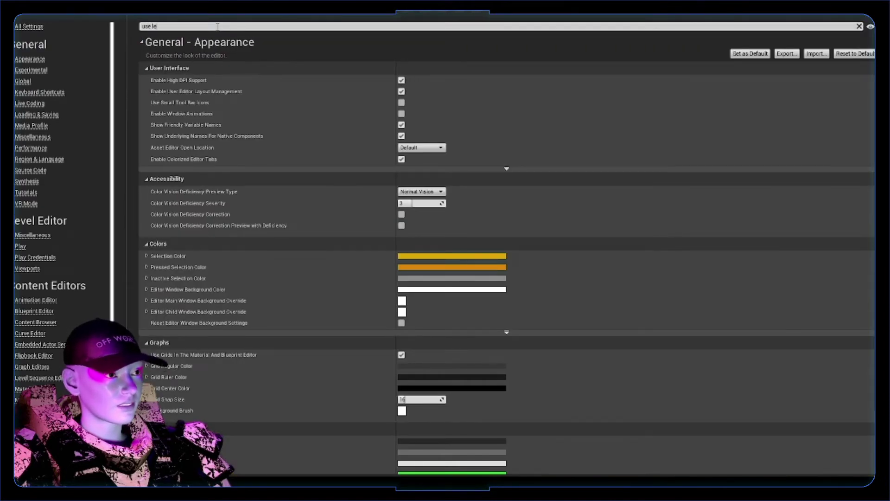
text(ss)
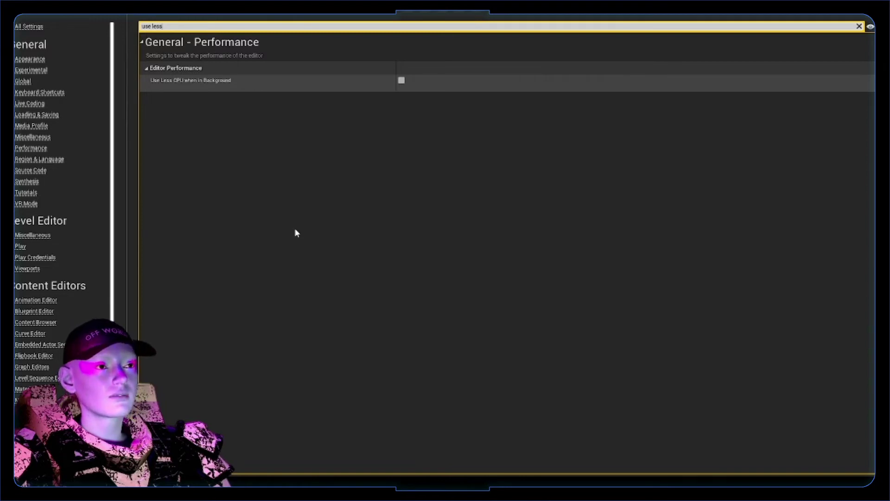
click(859, 27)
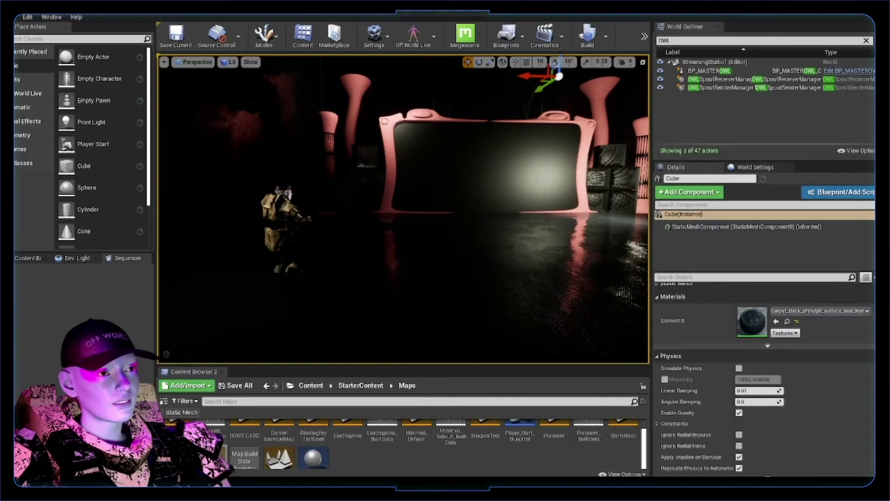
Look over the other editor window in the taskbar previews.
scroll(404, 208, up, 3)
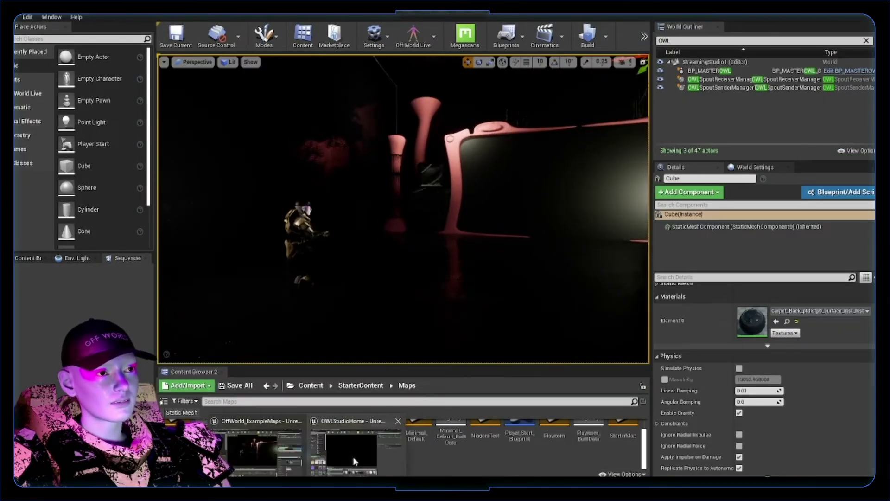
mouse_move(355, 457)
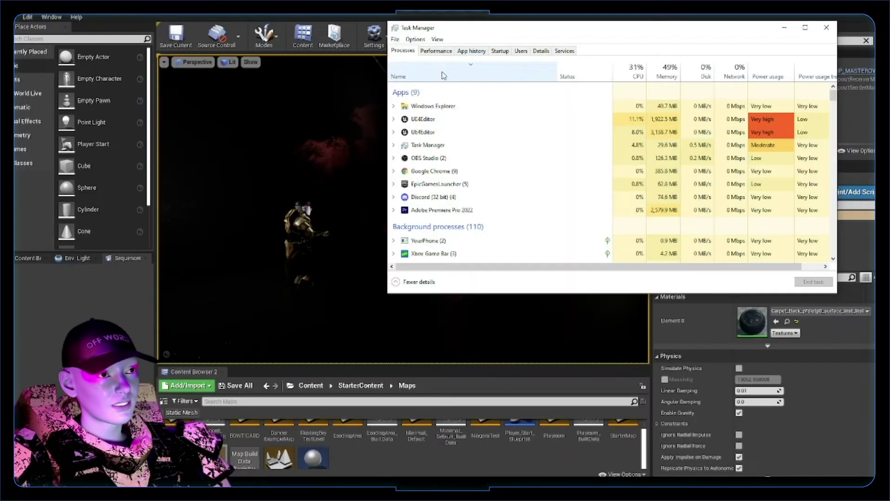
On the Processes tab, select and expand OBS Studio and inspect its context menu.
click(436, 50)
click(403, 51)
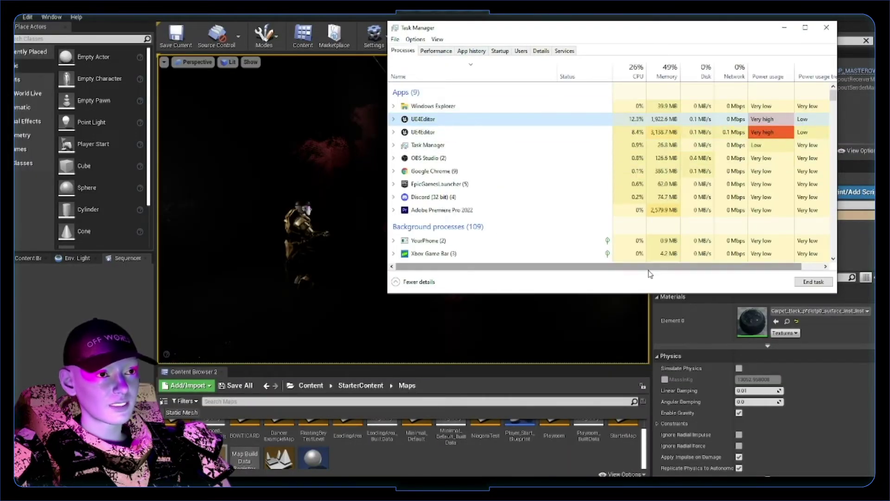
click(443, 183)
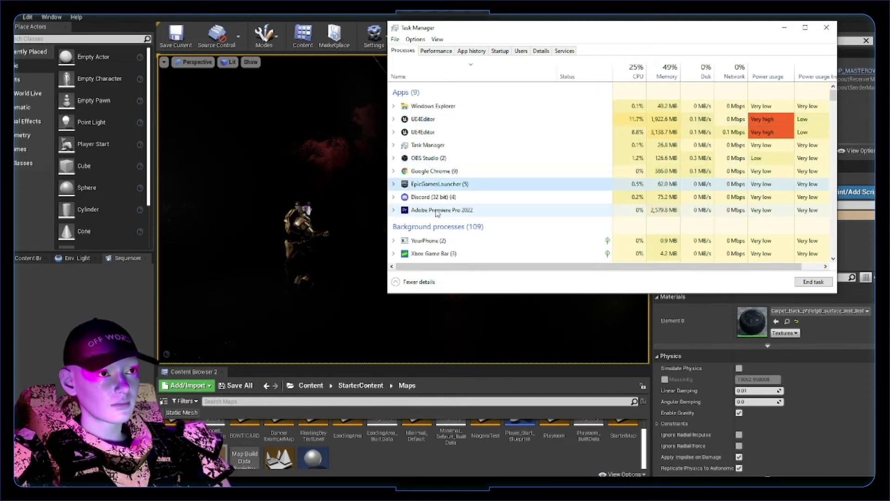
click(394, 162)
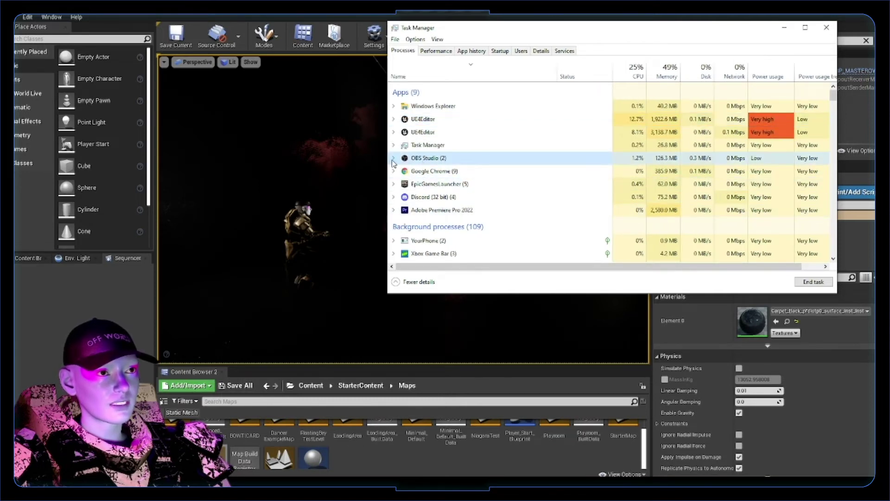
click(394, 158)
right_click(424, 162)
mouse_move(492, 201)
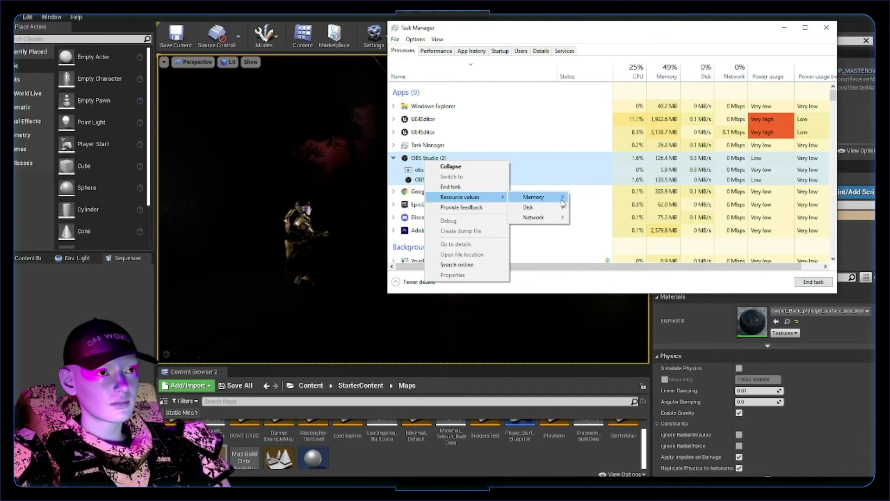
mouse_move(538, 197)
click(608, 198)
In the Details list, review obs64.exe's Set priority options, which show Above normal.
click(541, 50)
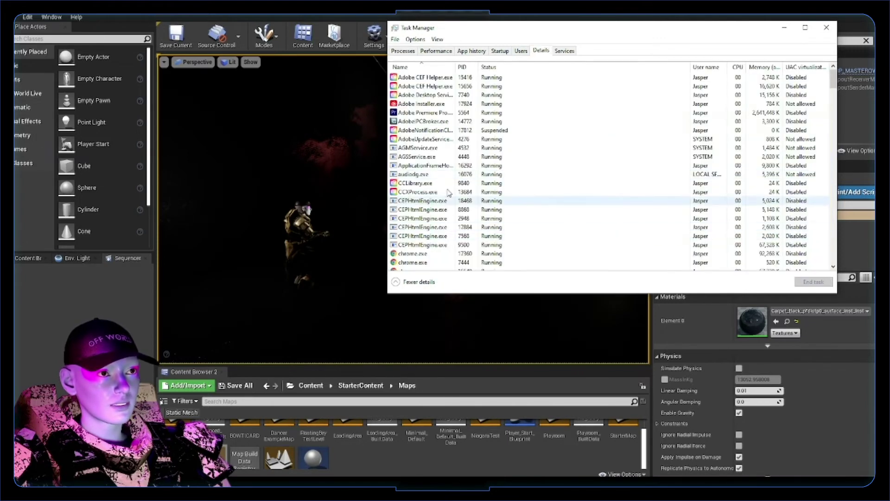
scroll(440, 177, down, 10)
right_click(413, 121)
mouse_move(464, 161)
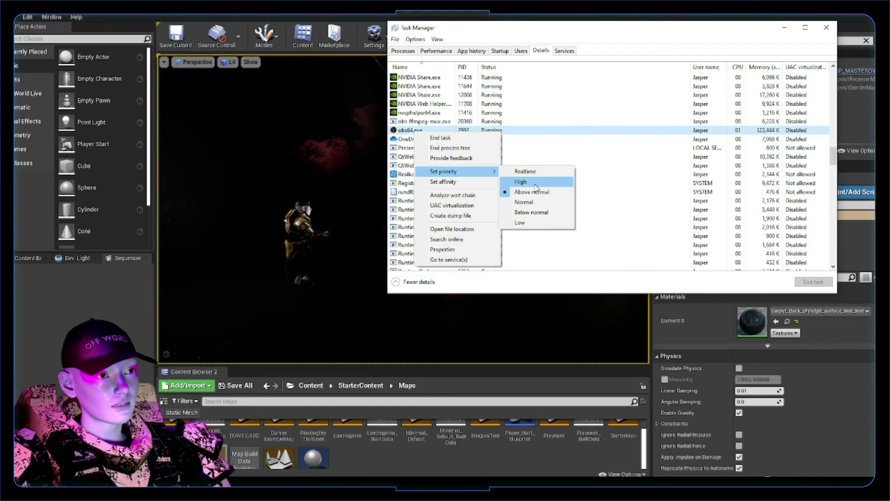
scroll(415, 218, up, 15)
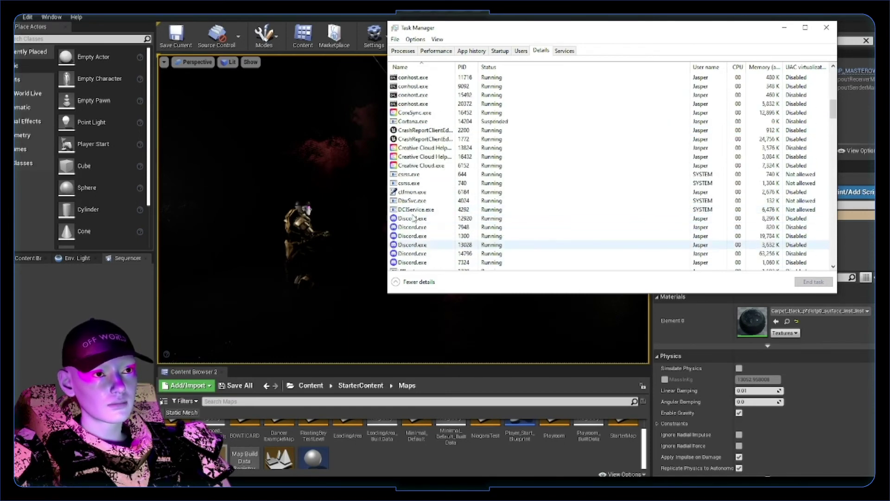
scroll(414, 218, up, 6)
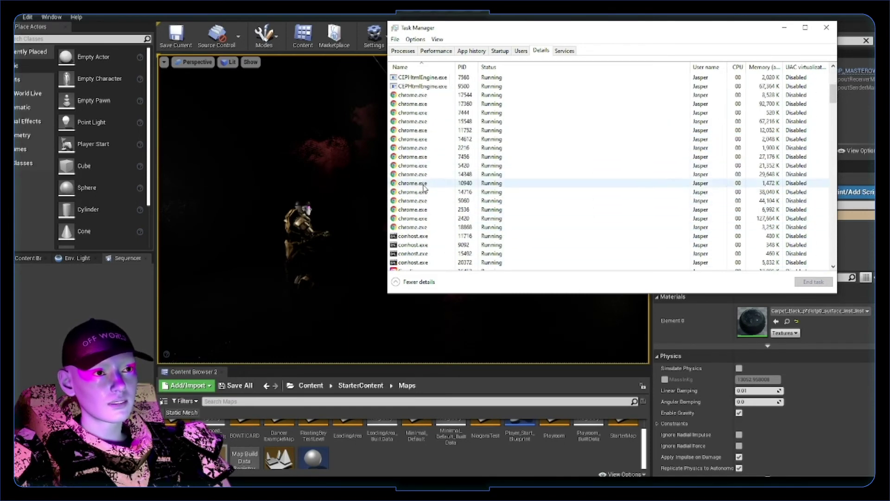